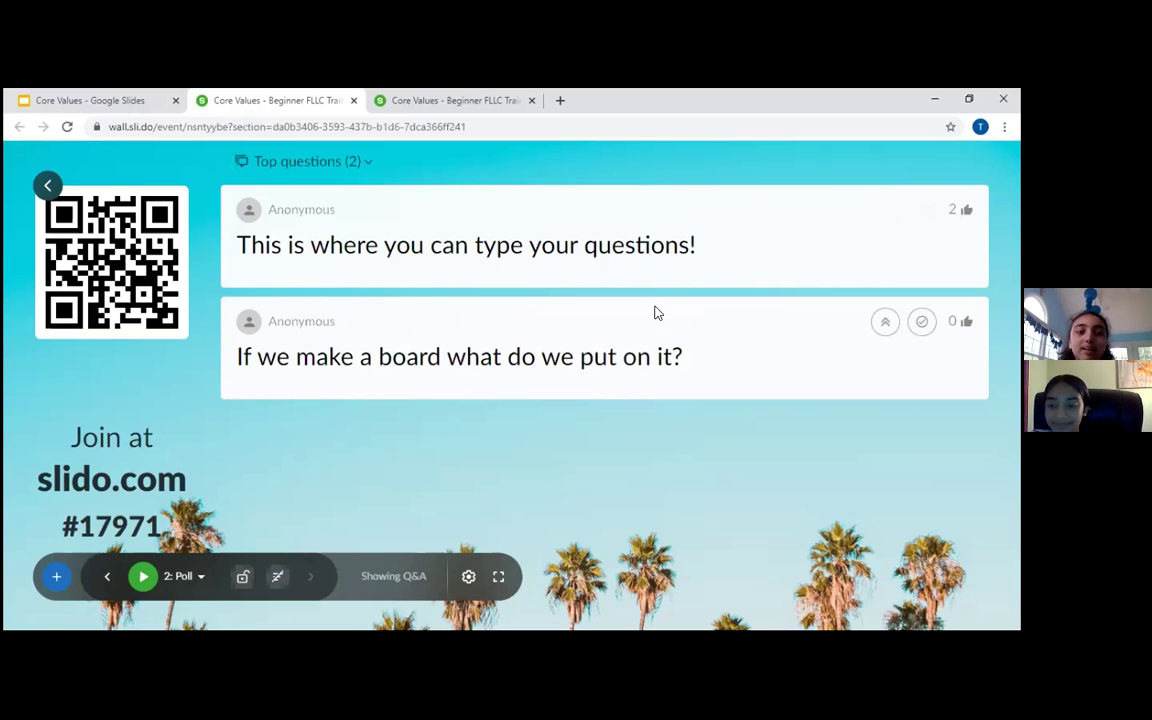
Mark the audience question about what to put on a board as answered and present the Google Slides deck through to the Quiz Time slide.
{"action": "left_click", "coordinate": [922, 322]}
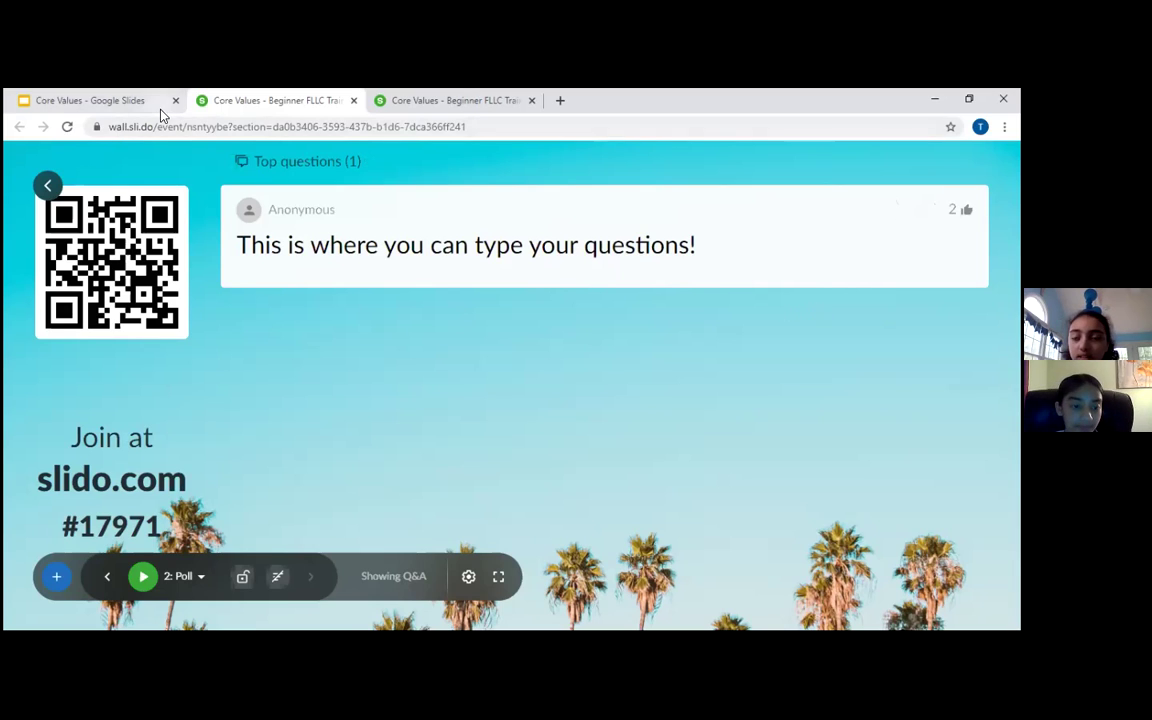
{"action": "left_click", "coordinate": [99, 97]}
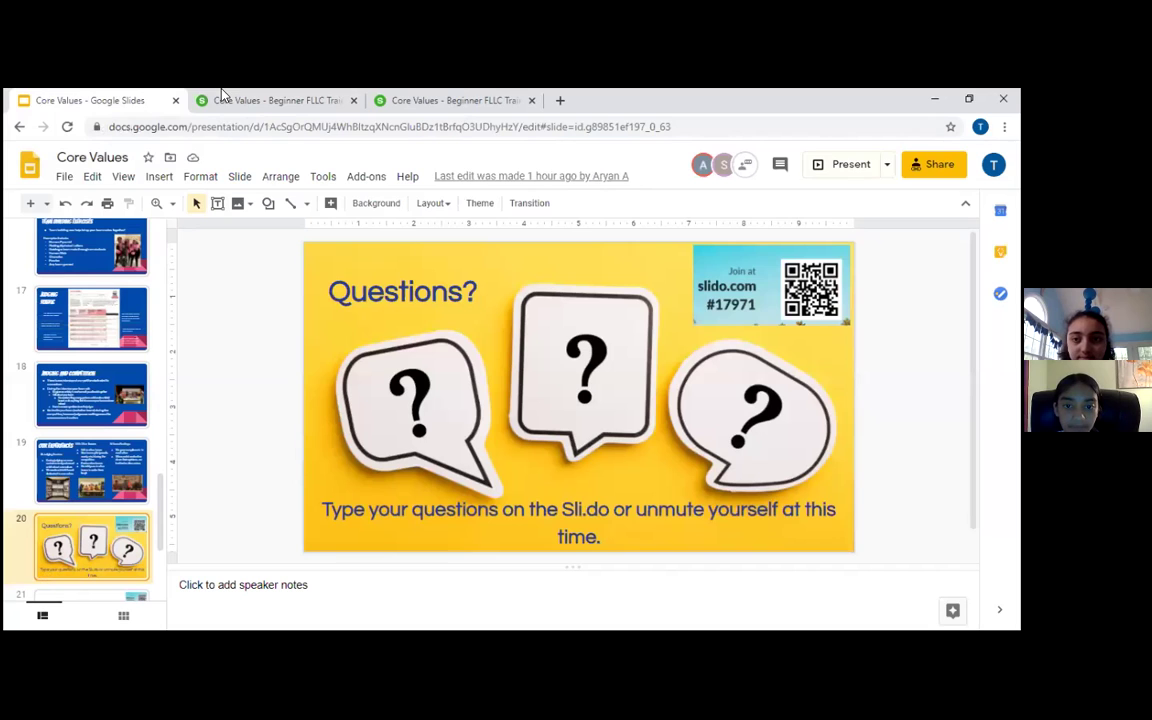
{"action": "key", "text": "ctrl+F5"}
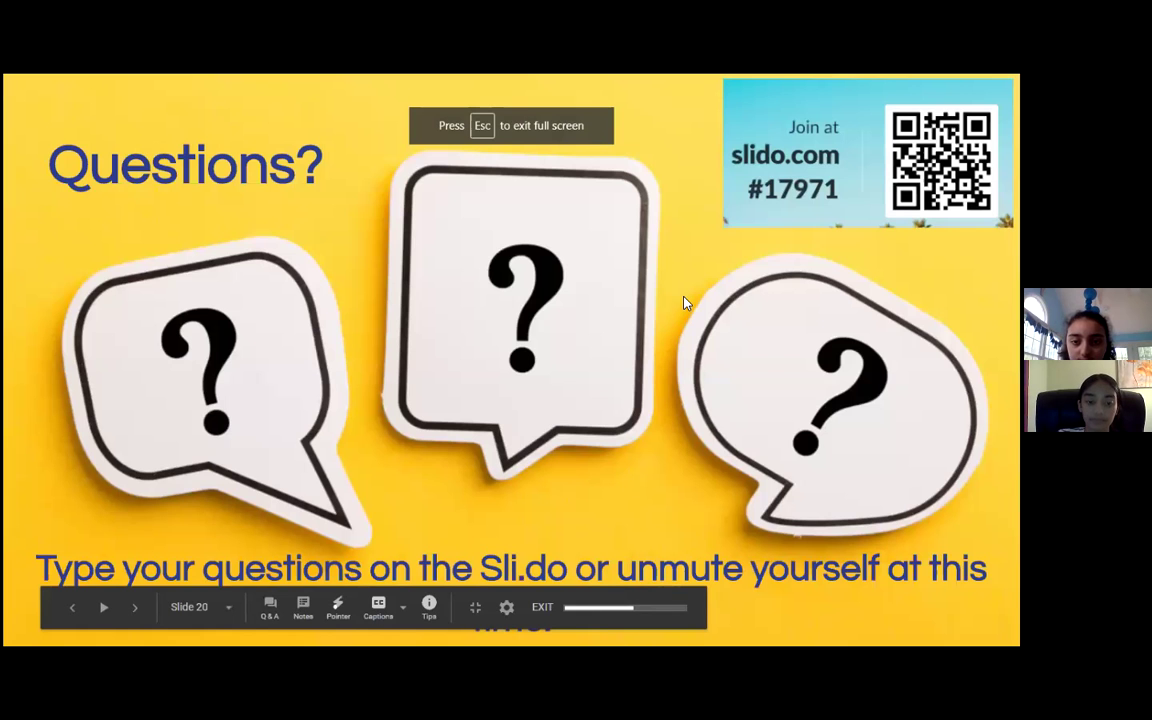
{"action": "key", "text": "Right"}
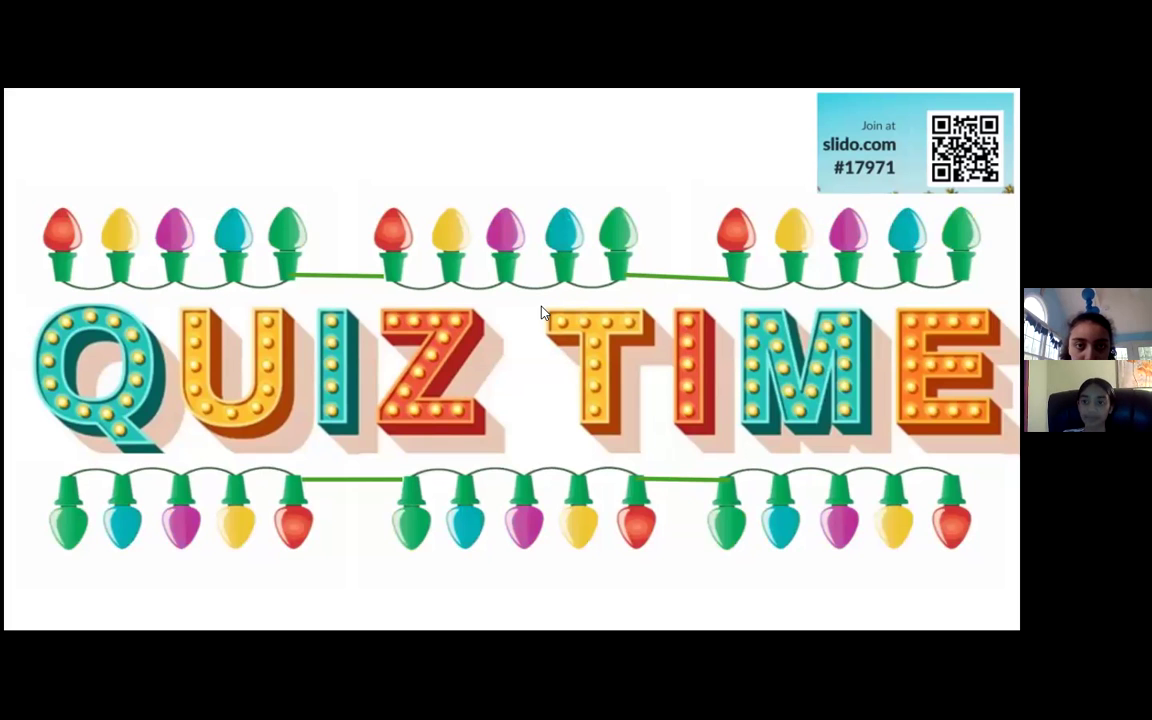
Leave the slideshow and start the quiz from the Slido live polls admin page, viewing the first question's answer options.
{"action": "key", "text": "Escape"}
{"action": "left_click", "coordinate": [222, 98]}
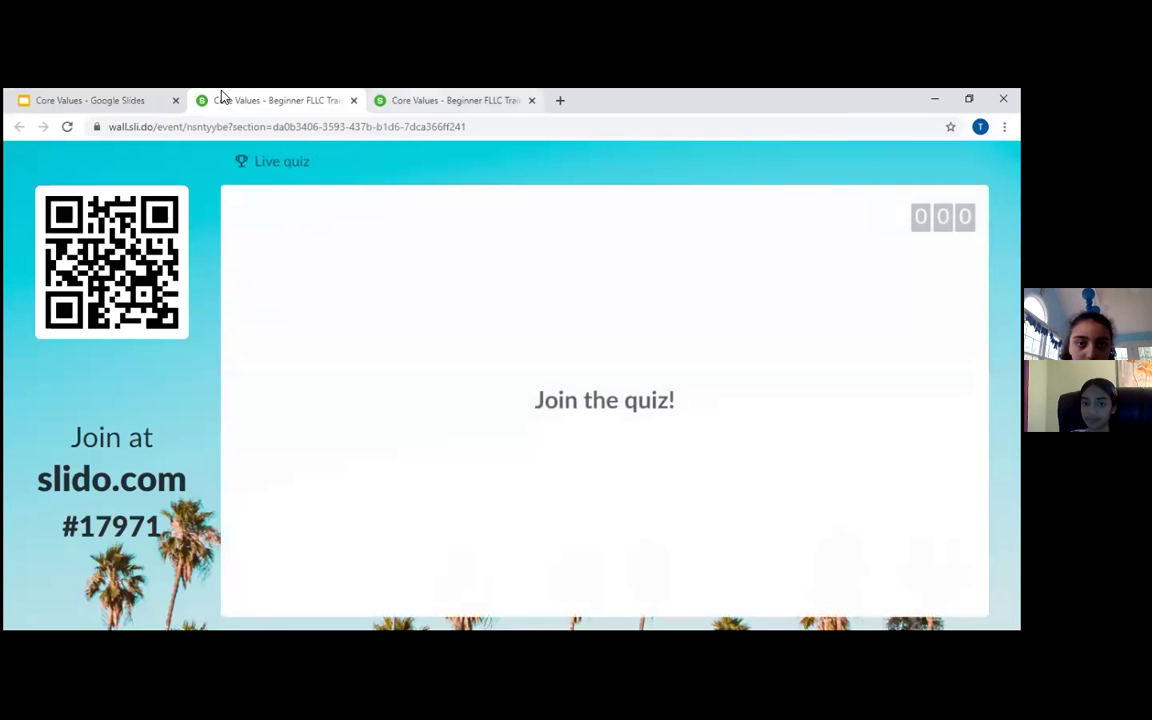
{"action": "key", "text": "ctrl+Tab"}
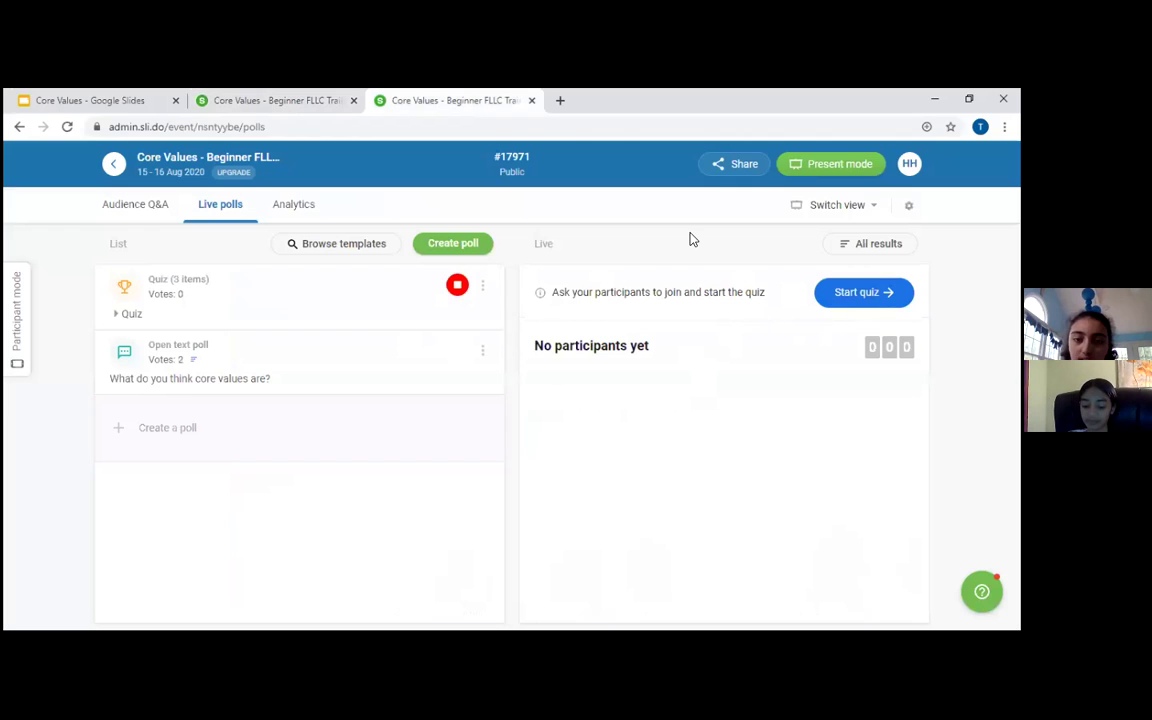
{"action": "left_click", "coordinate": [847, 294]}
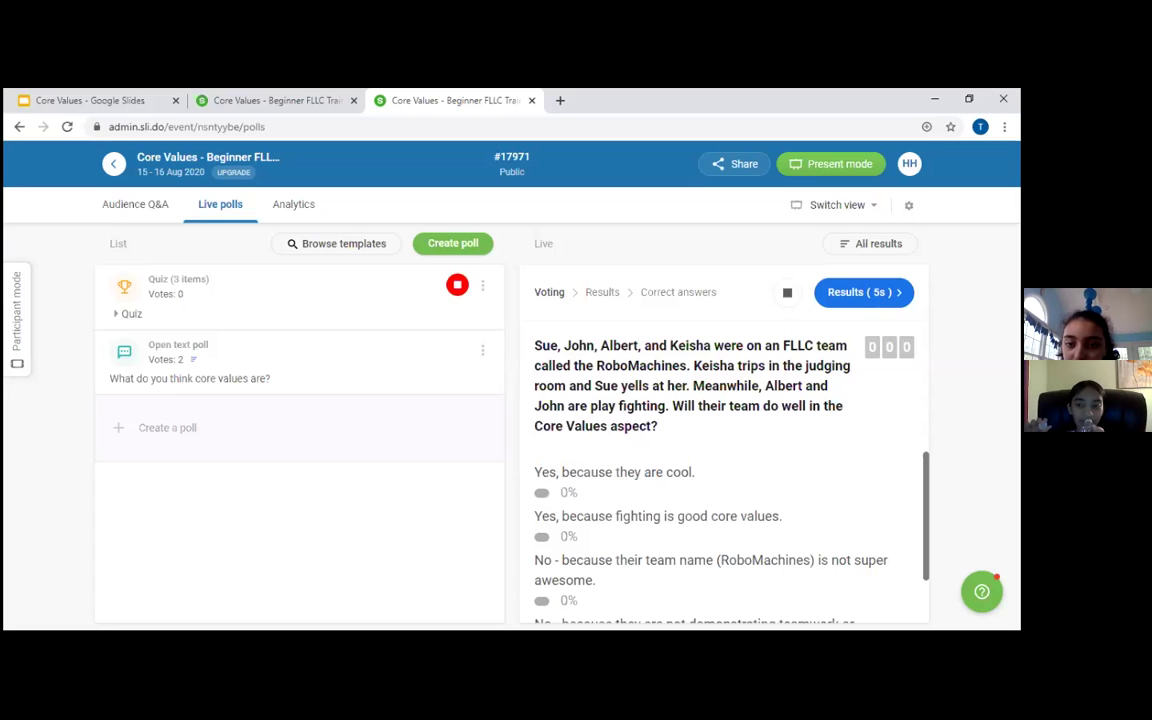
{"action": "scroll", "coordinate": [720, 500], "scroll_direction": "down", "scroll_amount": 1}
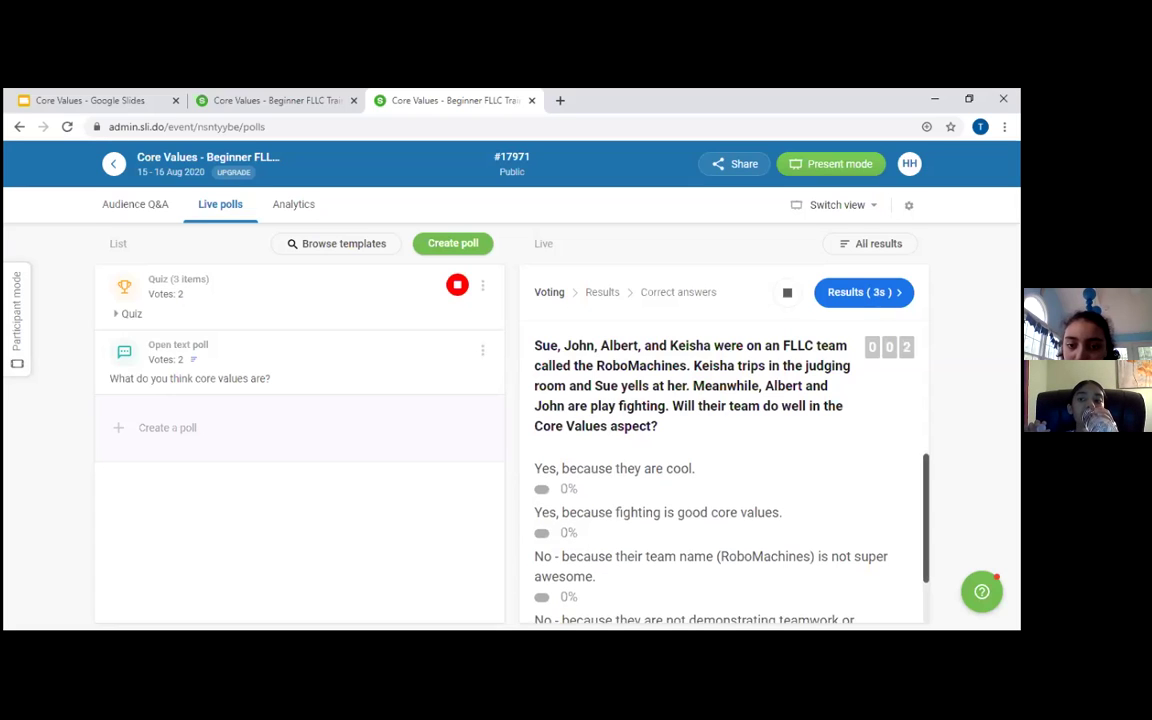
{"action": "scroll", "coordinate": [720, 520], "scroll_direction": "down", "scroll_amount": 1}
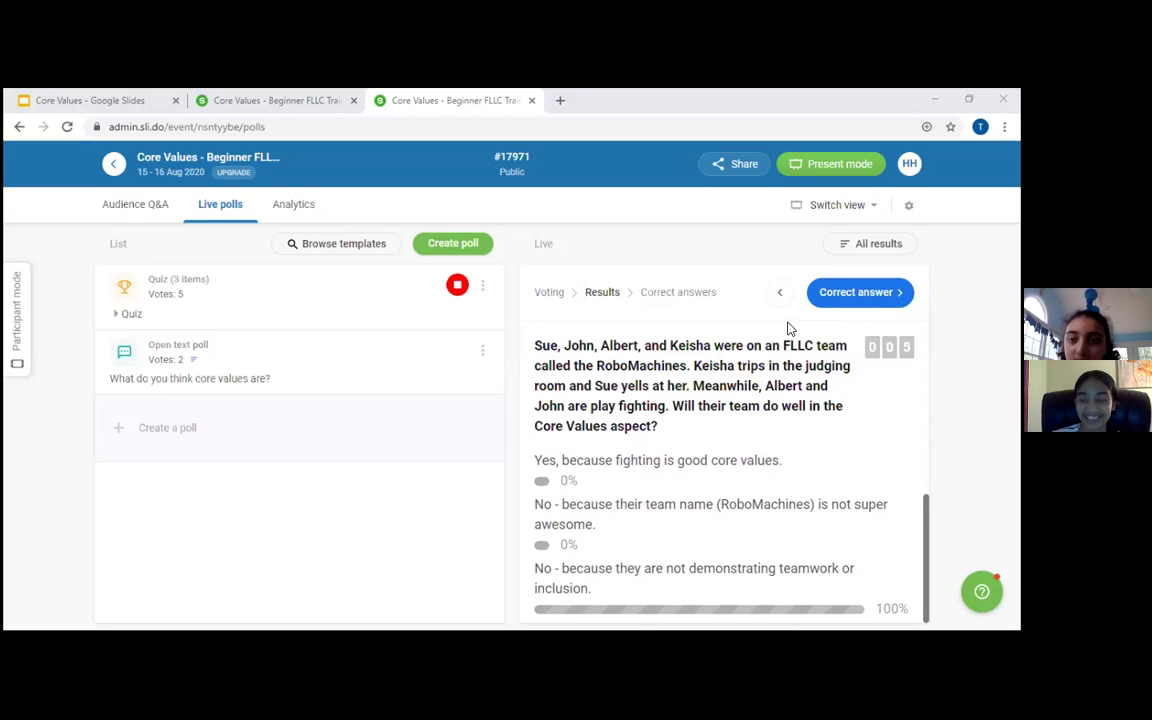
{"action": "left_click", "coordinate": [735, 164]}
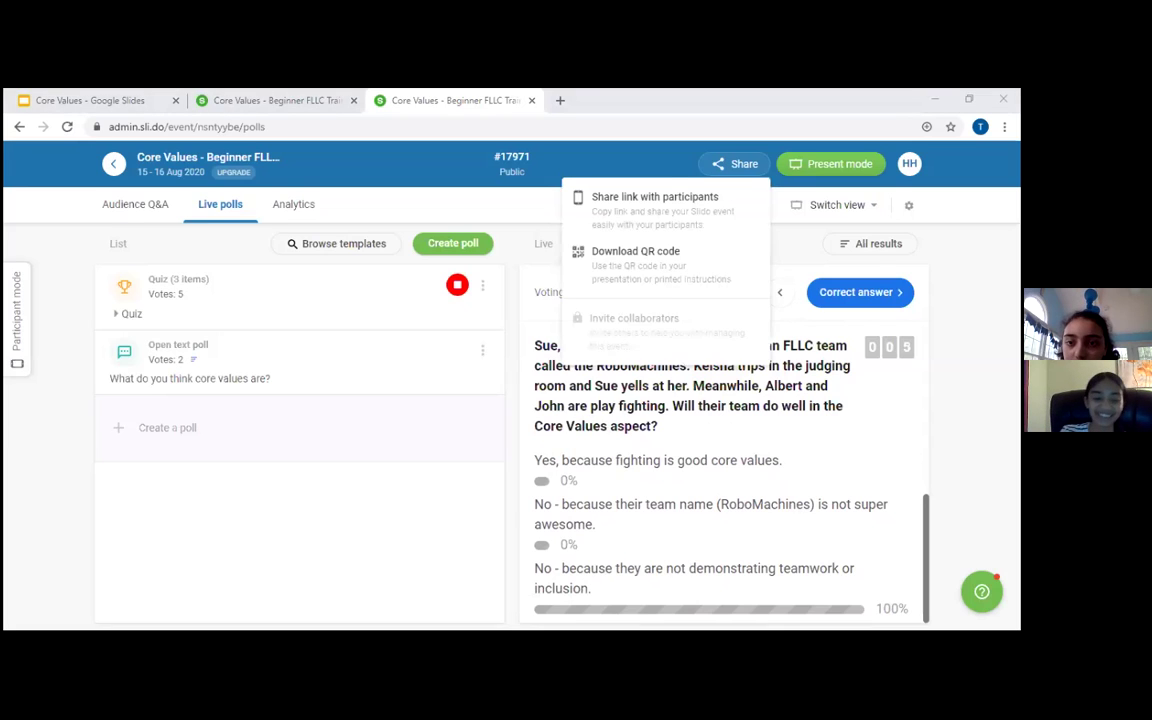
{"action": "left_click", "coordinate": [830, 164]}
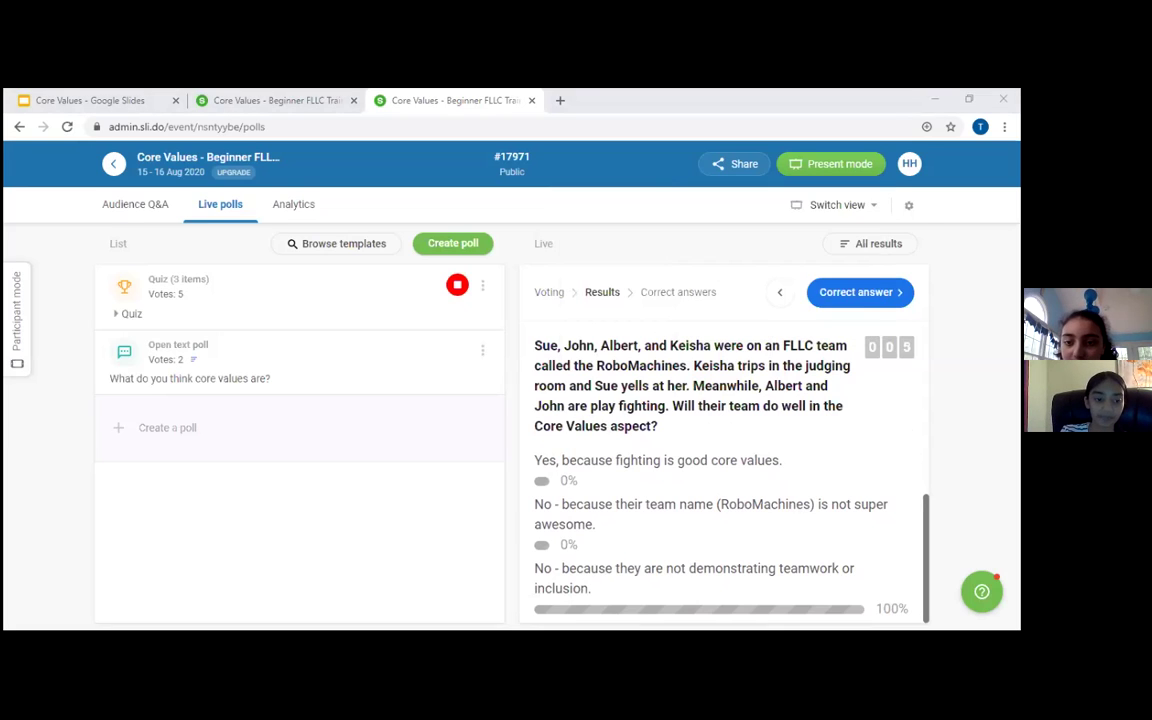
{"action": "left_click", "coordinate": [689, 442]}
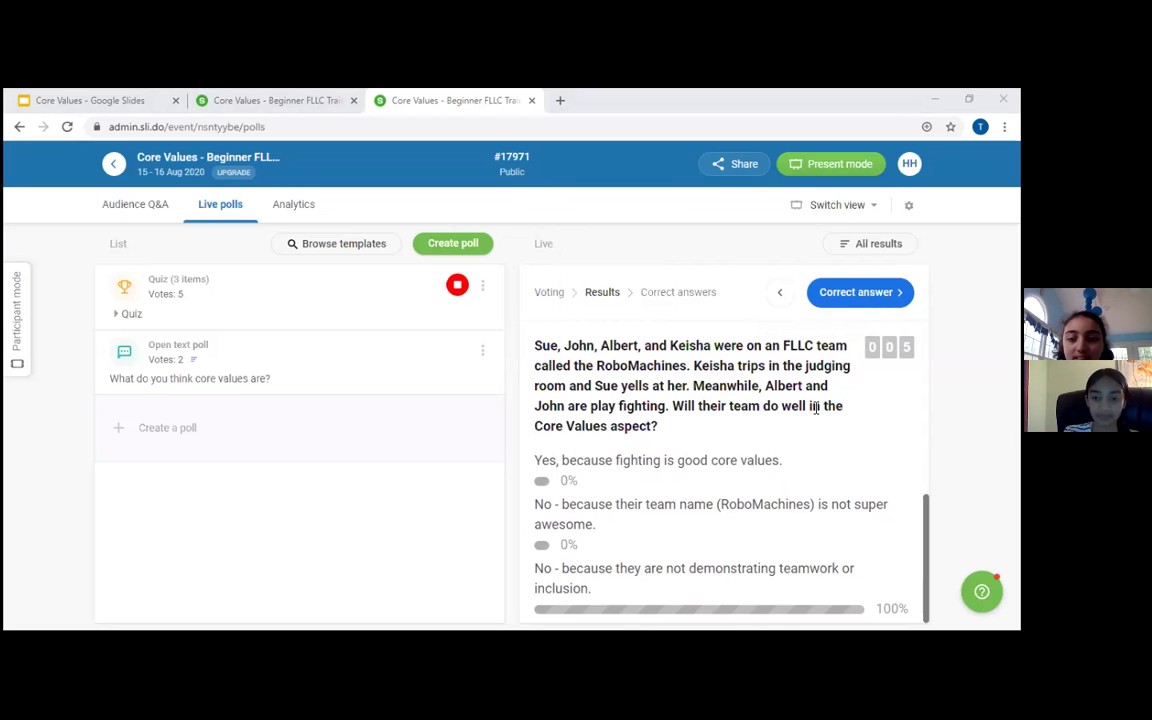
Advance the quiz through the RoboMachines question's correct answer and interim leaderboard to the next question.
{"action": "left_click", "coordinate": [858, 293]}
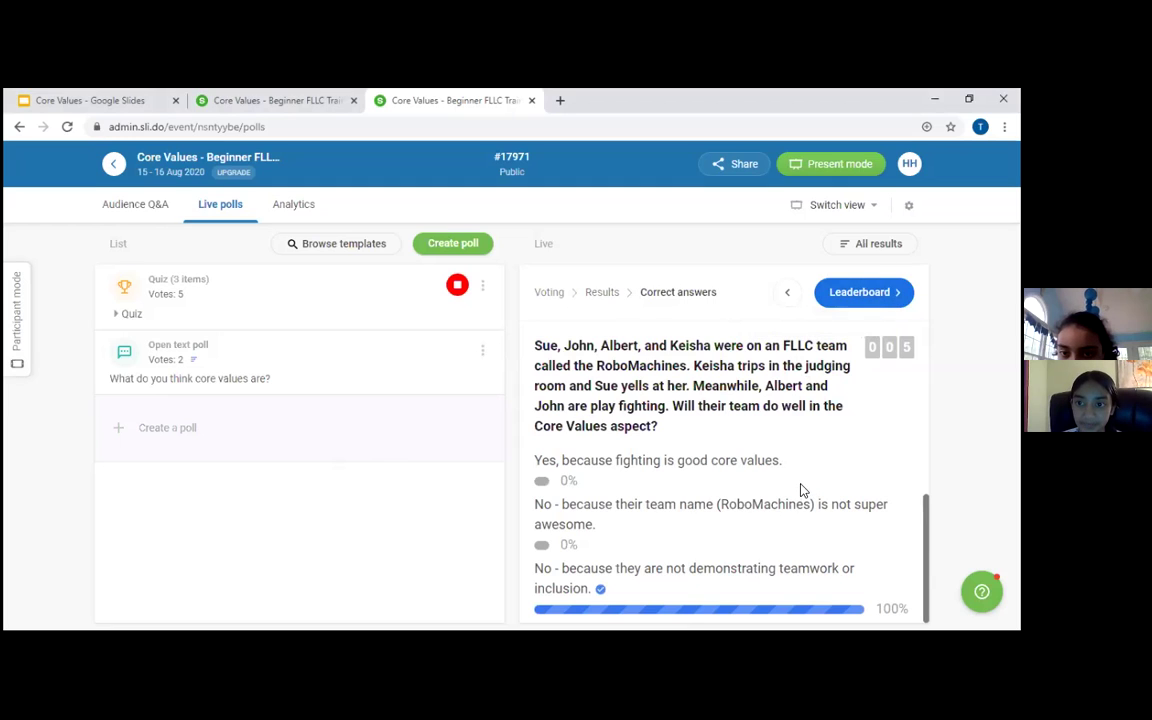
{"action": "left_click", "coordinate": [872, 294]}
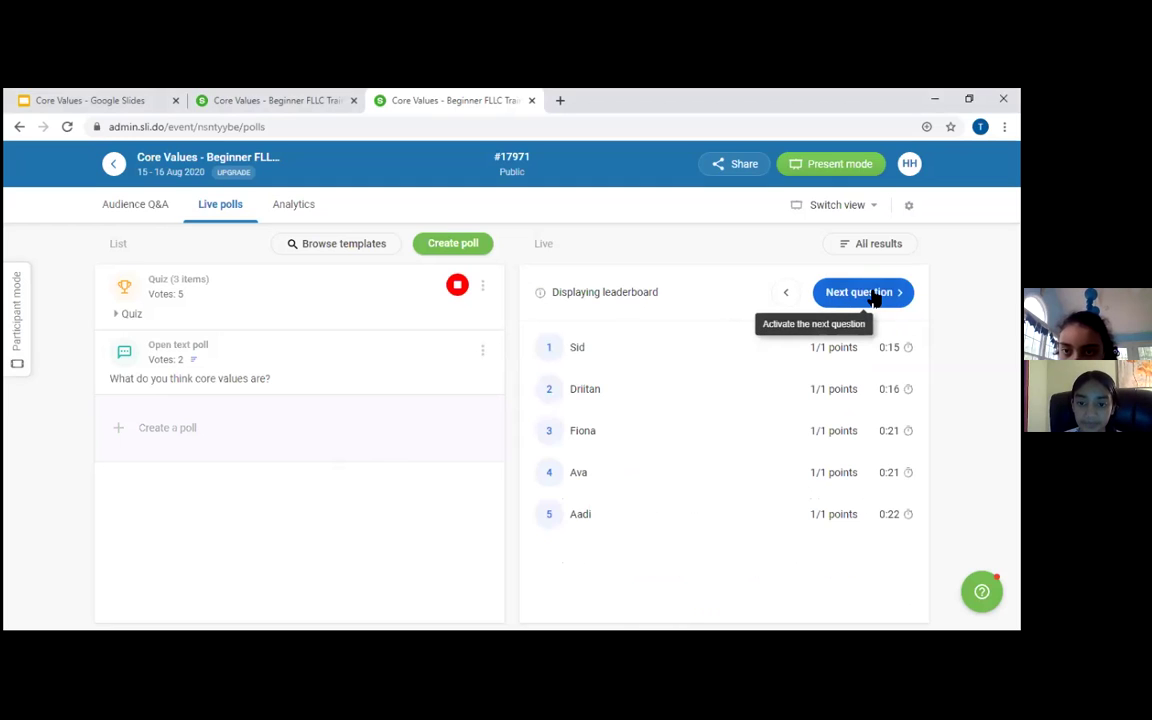
{"action": "left_click", "coordinate": [874, 294]}
Examine the answer options and voting results for the question about the different core values of FLLC.
{"action": "scroll", "coordinate": [715, 445], "scroll_direction": "down", "scroll_amount": 1}
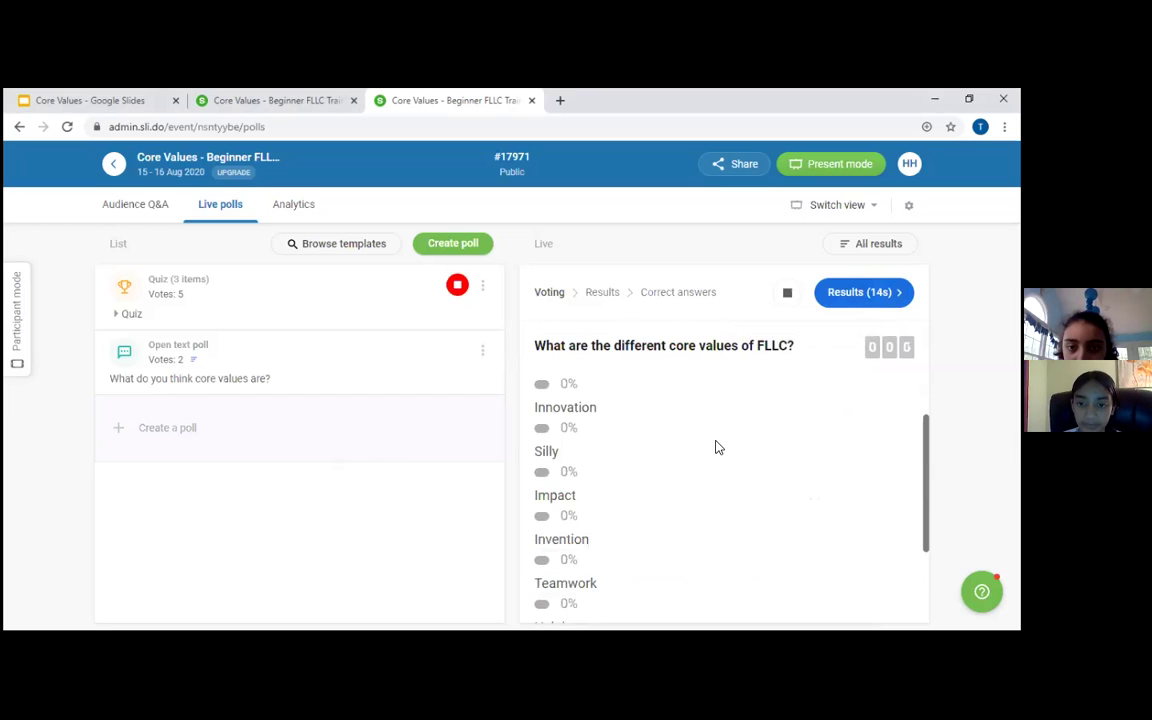
{"action": "scroll", "coordinate": [715, 447], "scroll_direction": "up", "scroll_amount": 1}
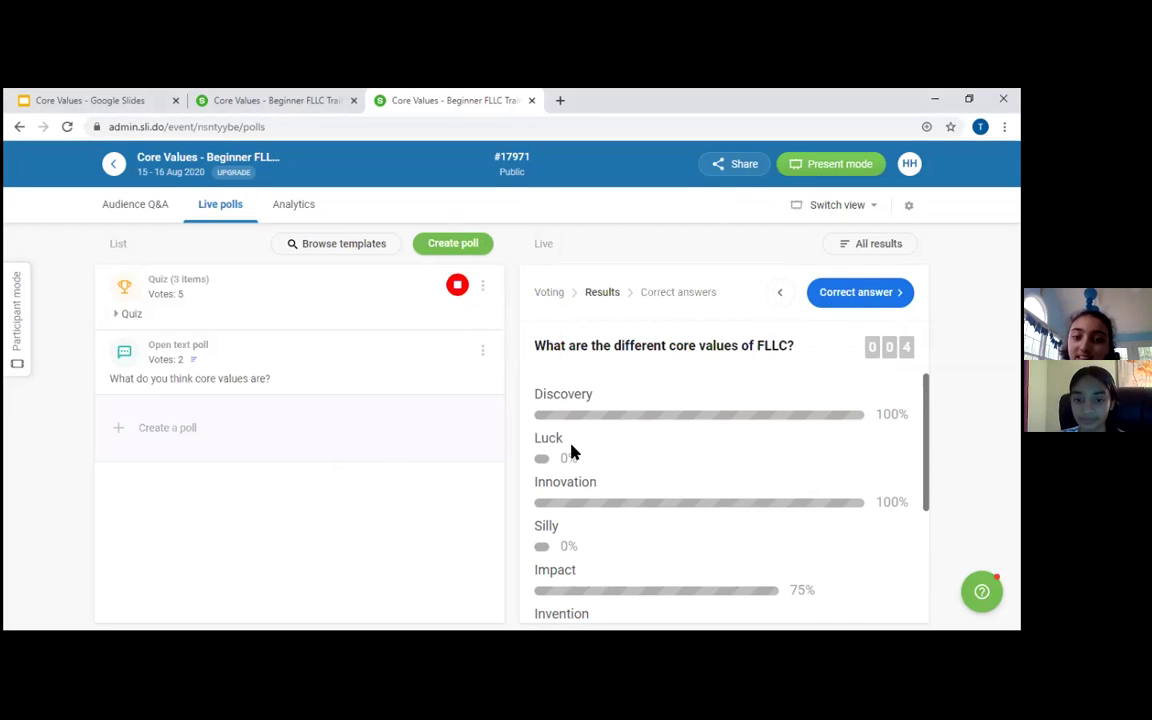
{"action": "scroll", "coordinate": [573, 452], "scroll_direction": "down", "scroll_amount": 1}
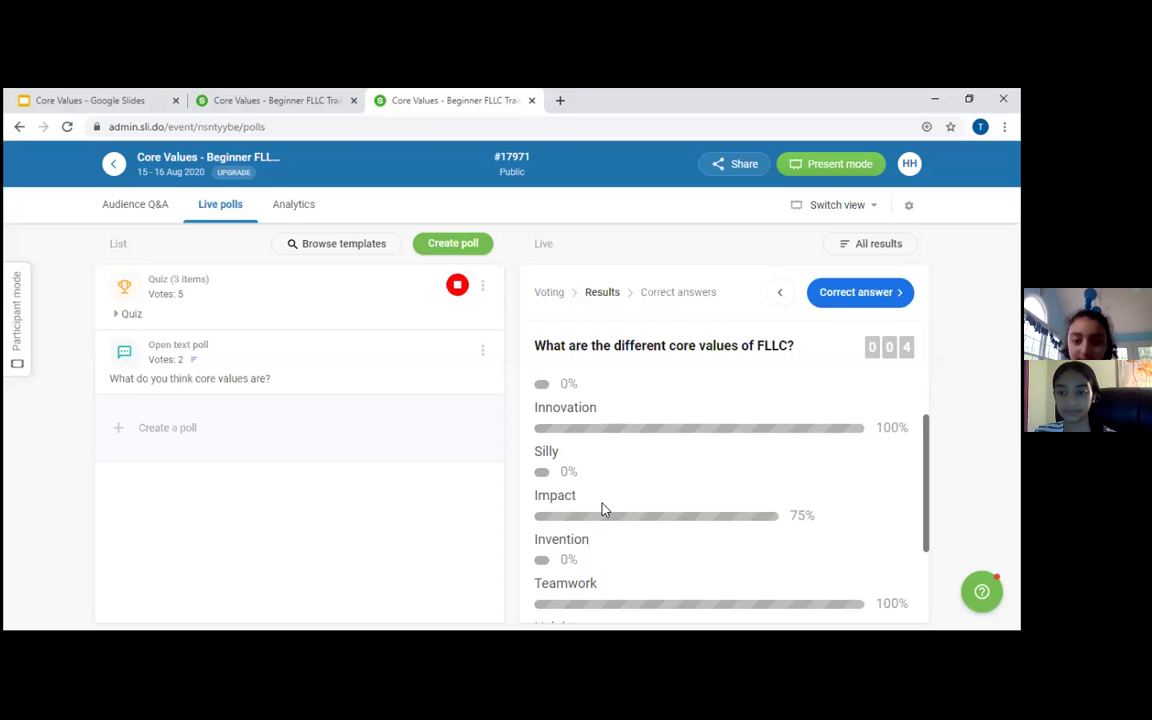
{"action": "scroll", "coordinate": [627, 487], "scroll_direction": "down", "scroll_amount": 1}
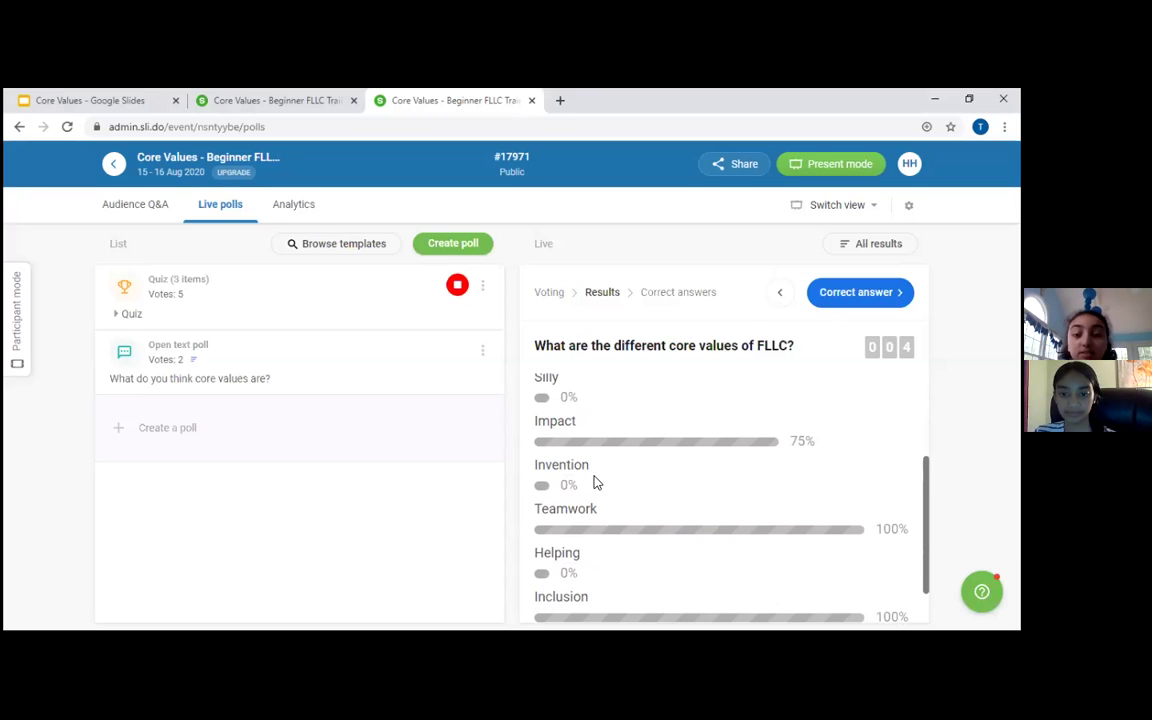
{"action": "scroll", "coordinate": [650, 470], "scroll_direction": "down", "scroll_amount": 1}
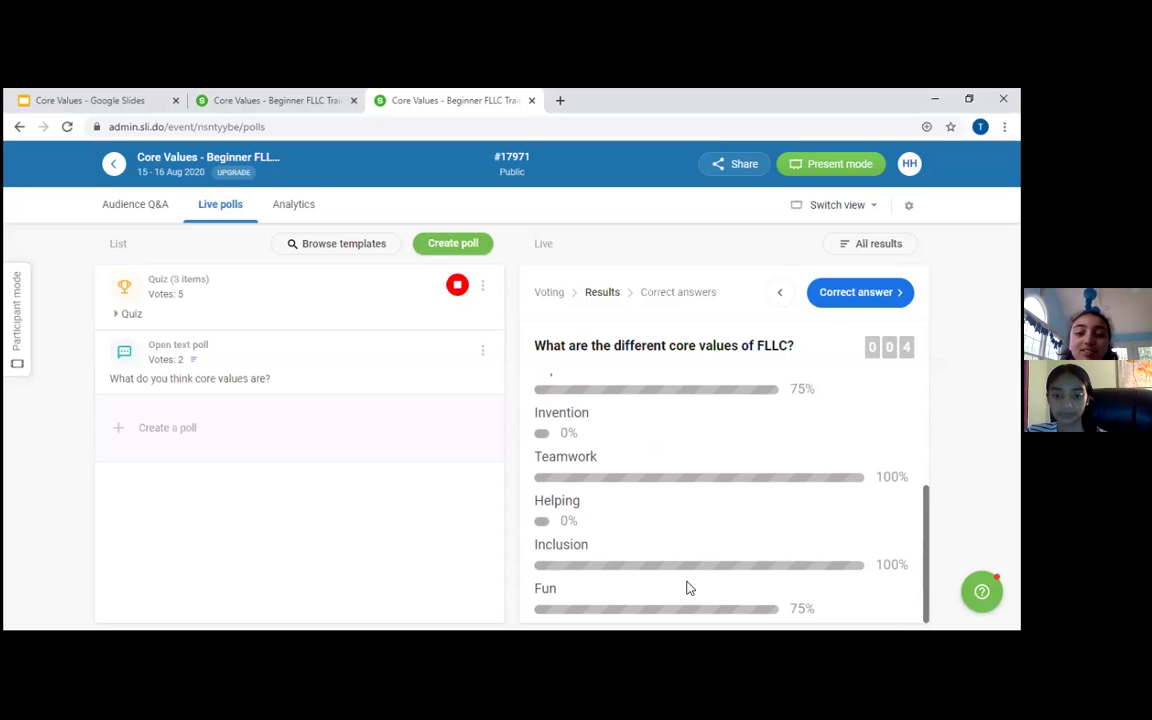
{"action": "scroll", "coordinate": [812, 484], "scroll_direction": "up", "scroll_amount": 1}
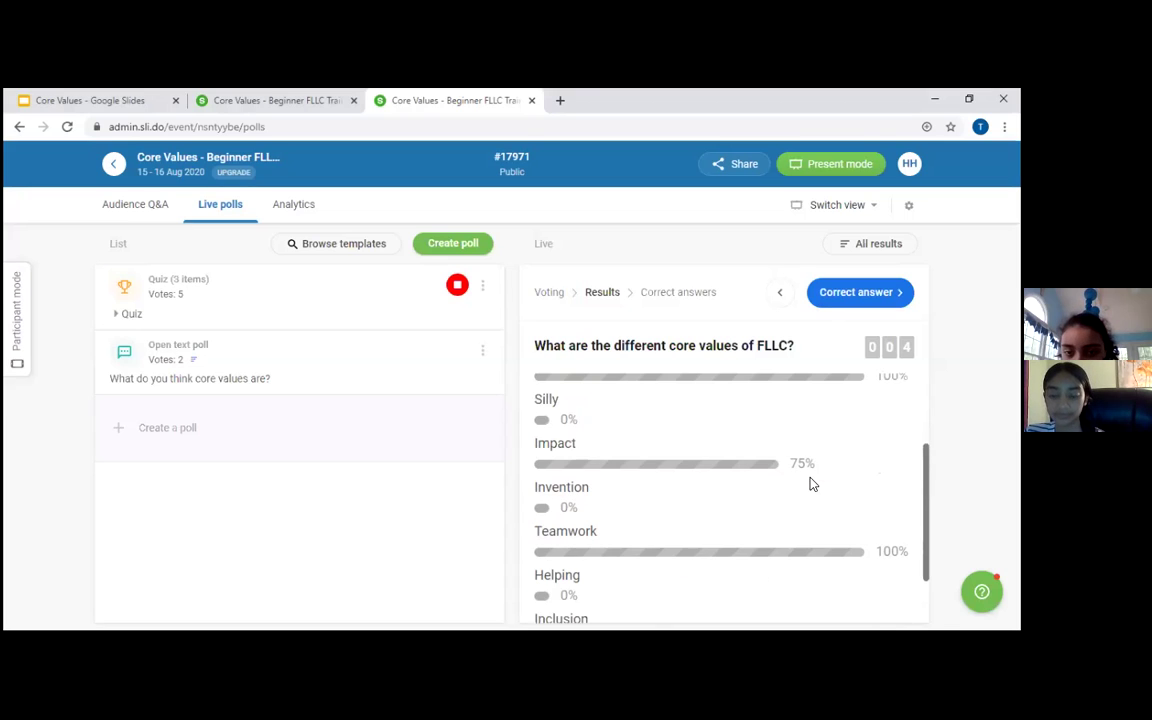
{"action": "scroll", "coordinate": [812, 484], "scroll_direction": "down", "scroll_amount": 1}
{"action": "scroll", "coordinate": [812, 484], "scroll_direction": "up", "scroll_amount": 1}
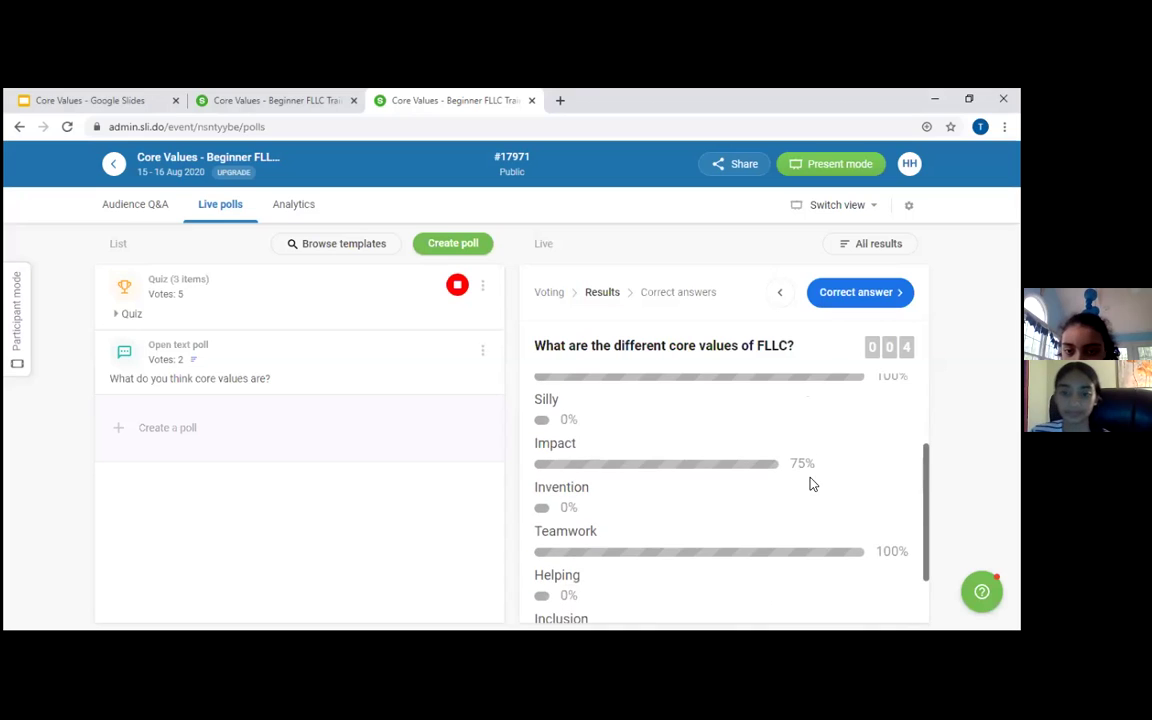
{"action": "scroll", "coordinate": [812, 484], "scroll_direction": "down", "scroll_amount": 1}
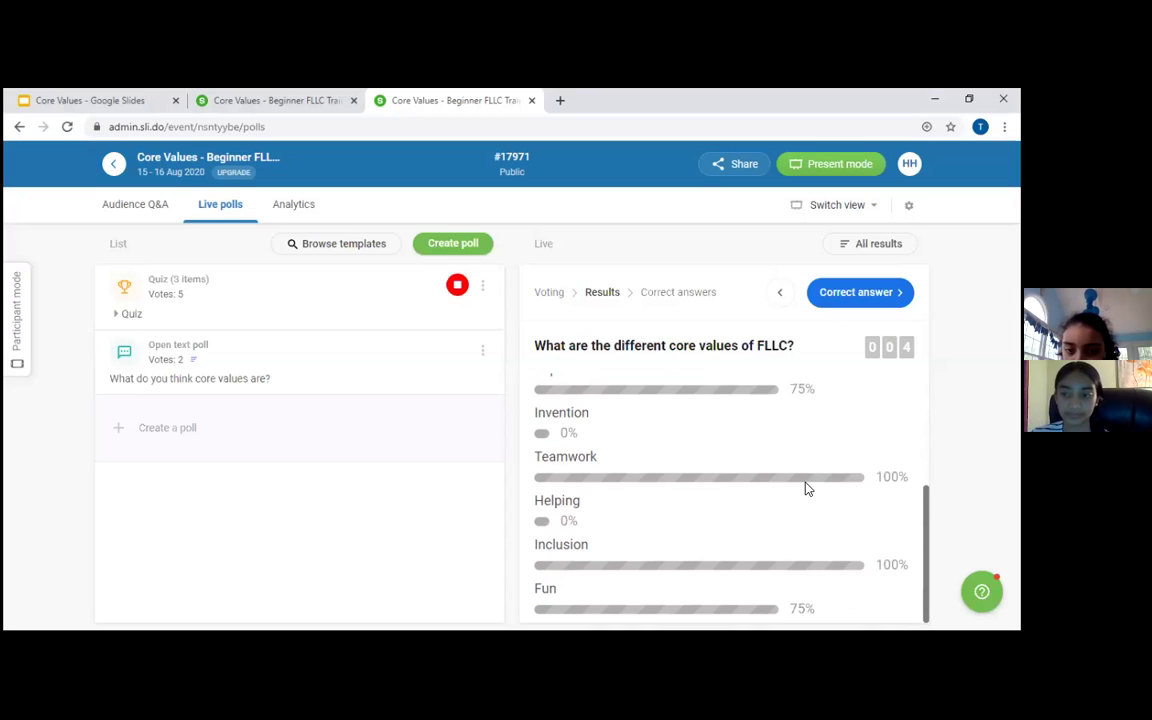
{"action": "scroll", "coordinate": [708, 464], "scroll_direction": "up", "scroll_amount": 1}
{"action": "scroll", "coordinate": [708, 464], "scroll_direction": "up", "scroll_amount": 2}
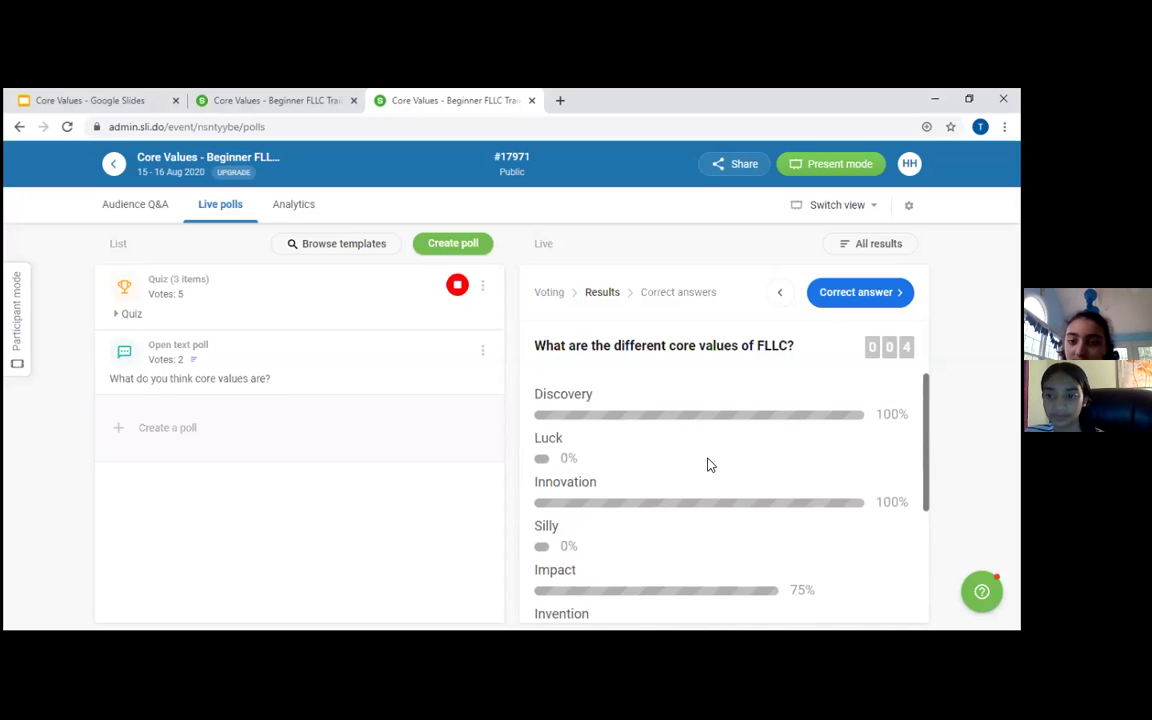
Advance the quiz through the FLLC core values question's correct answers and interim leaderboard to the final question.
{"action": "mouse_move", "coordinate": [835, 165]}
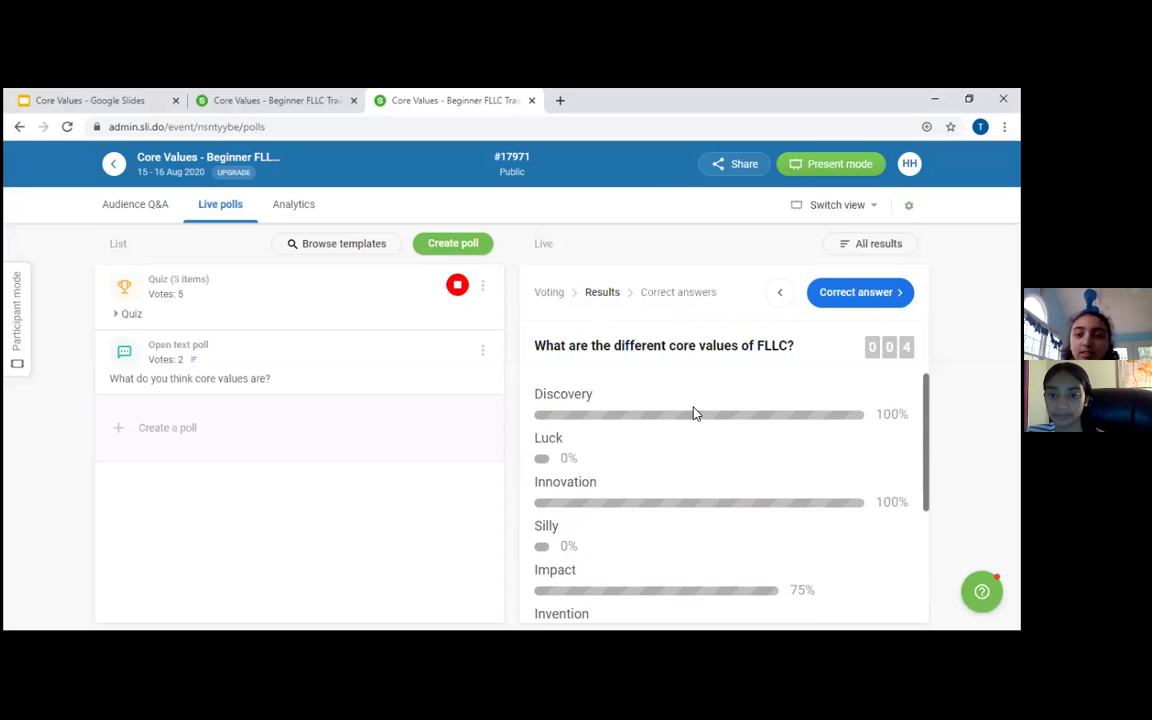
{"action": "left_click", "coordinate": [869, 301]}
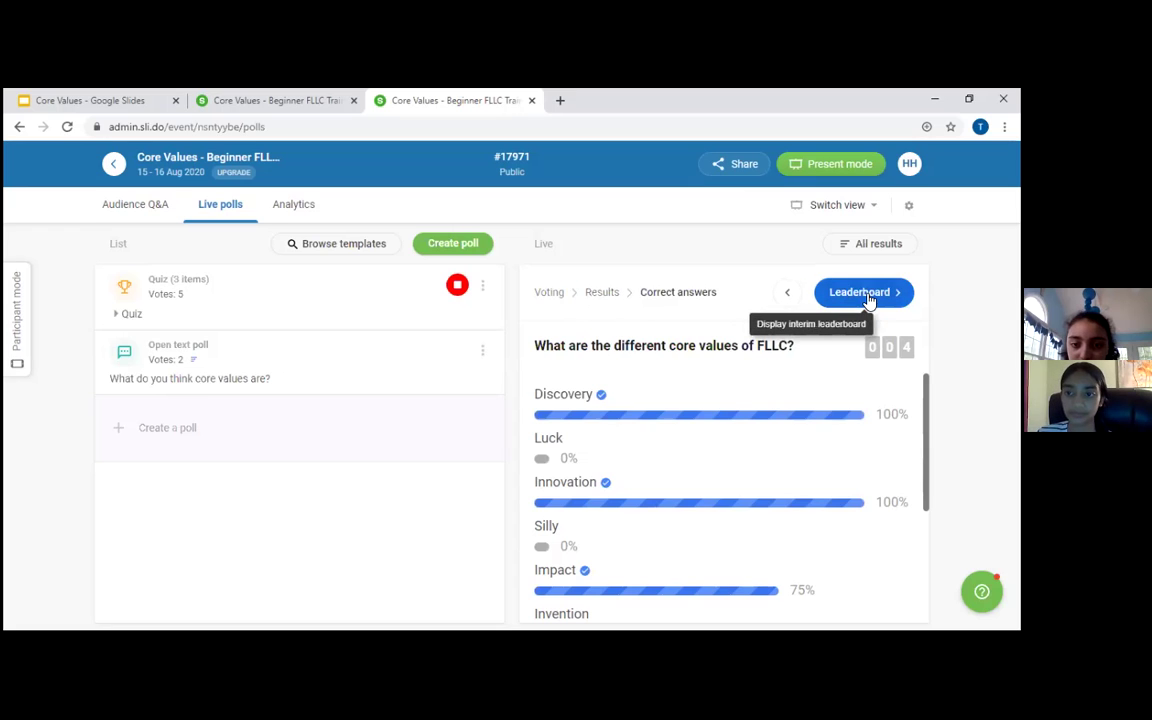
{"action": "scroll", "coordinate": [818, 403], "scroll_direction": "down", "scroll_amount": 4}
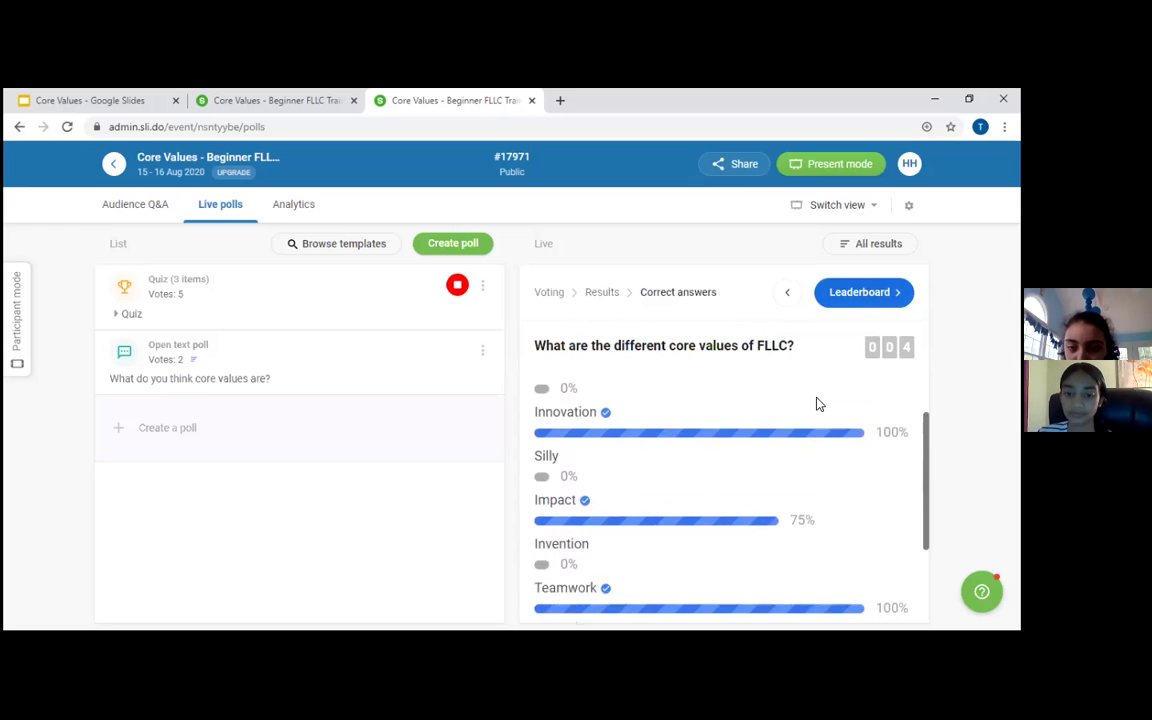
{"action": "left_click", "coordinate": [857, 297]}
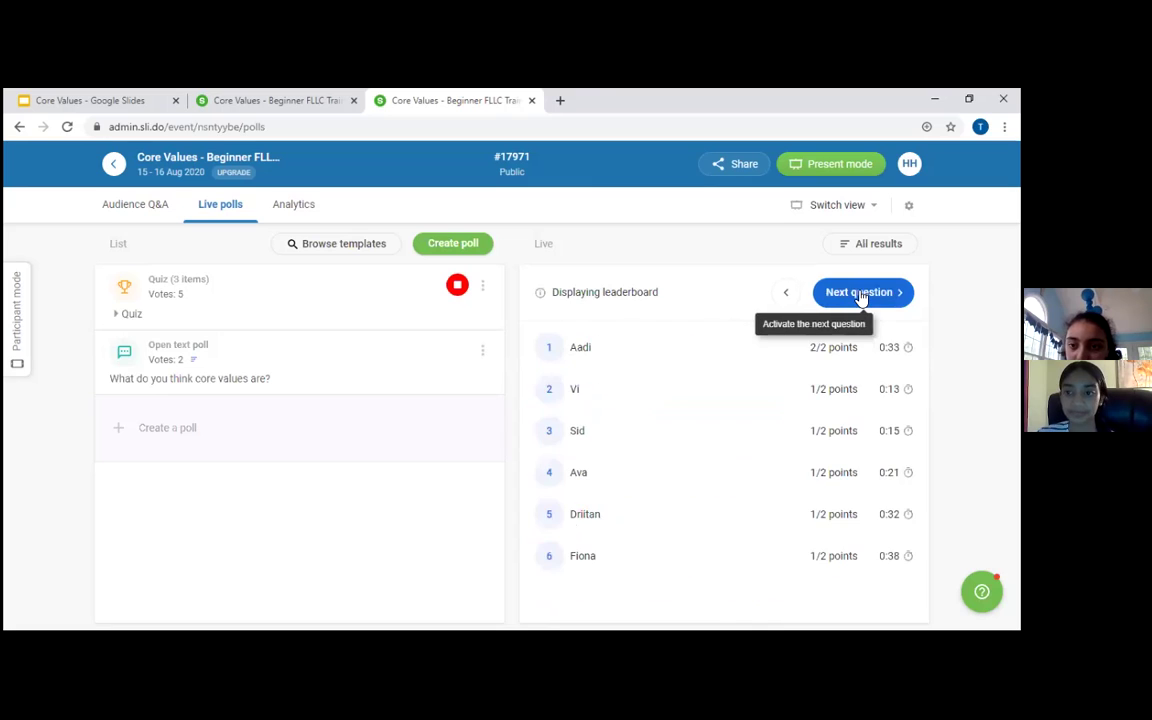
{"action": "left_click", "coordinate": [860, 296]}
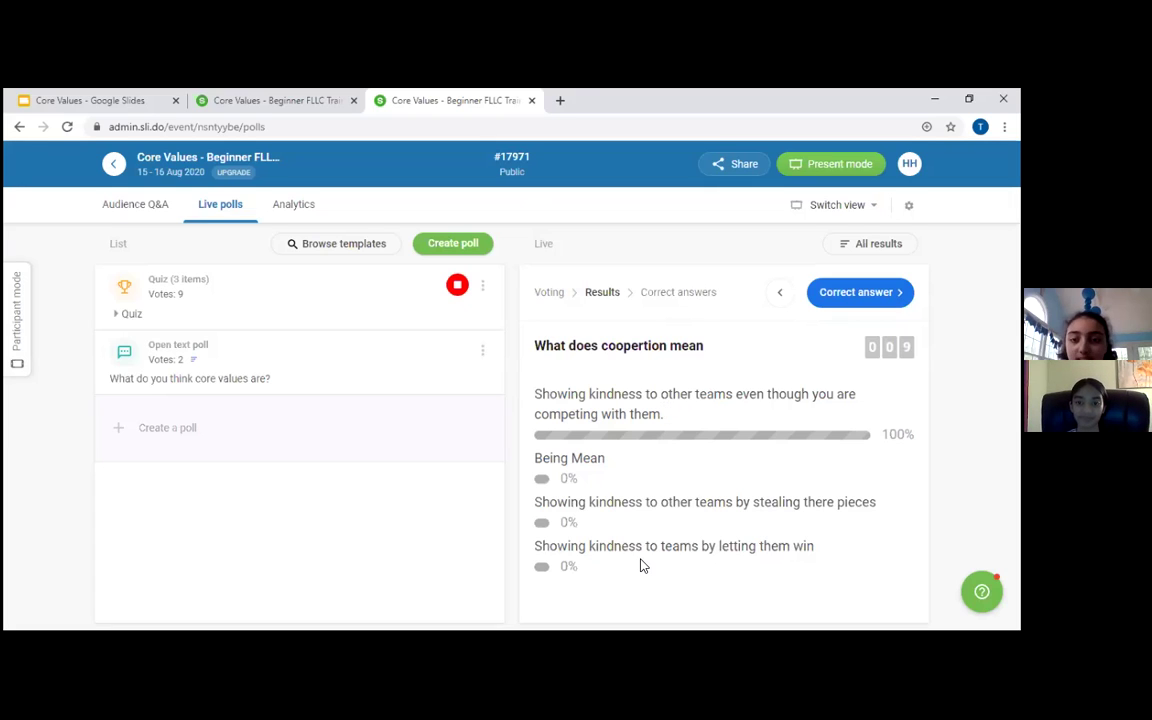
Reveal the correct answer to the "What does coopertion mean" question and display the winners on the leaderboard.
{"action": "left_click", "coordinate": [724, 174]}
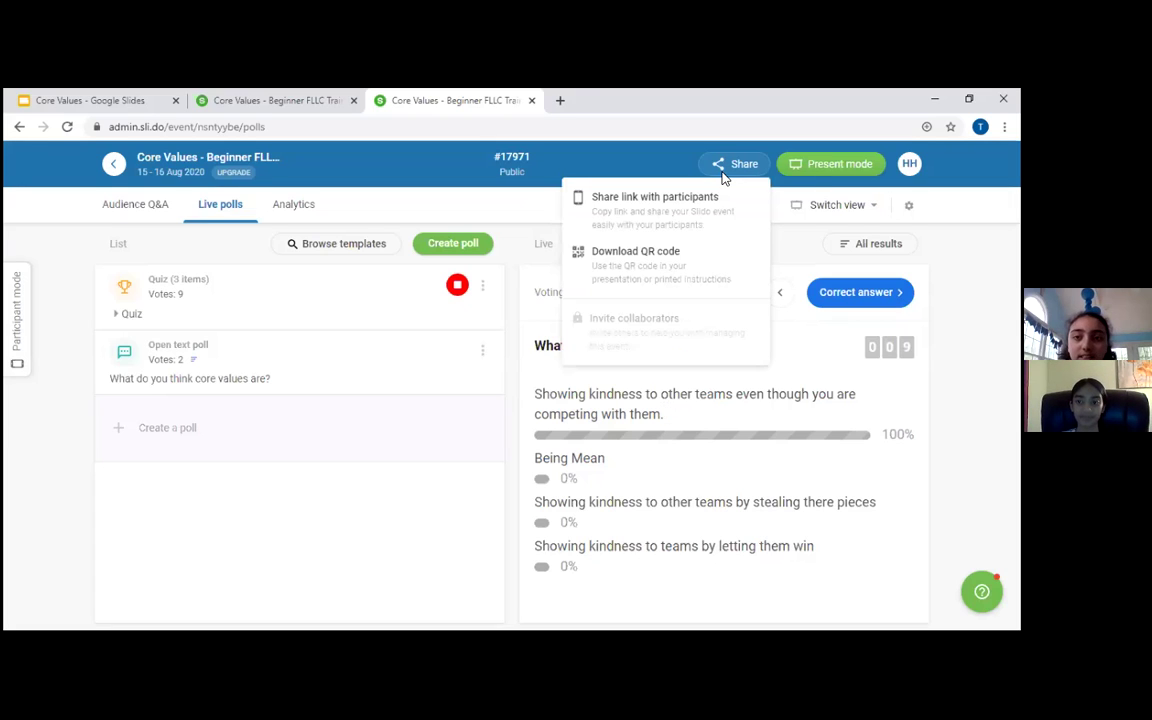
{"action": "left_click", "coordinate": [869, 294]}
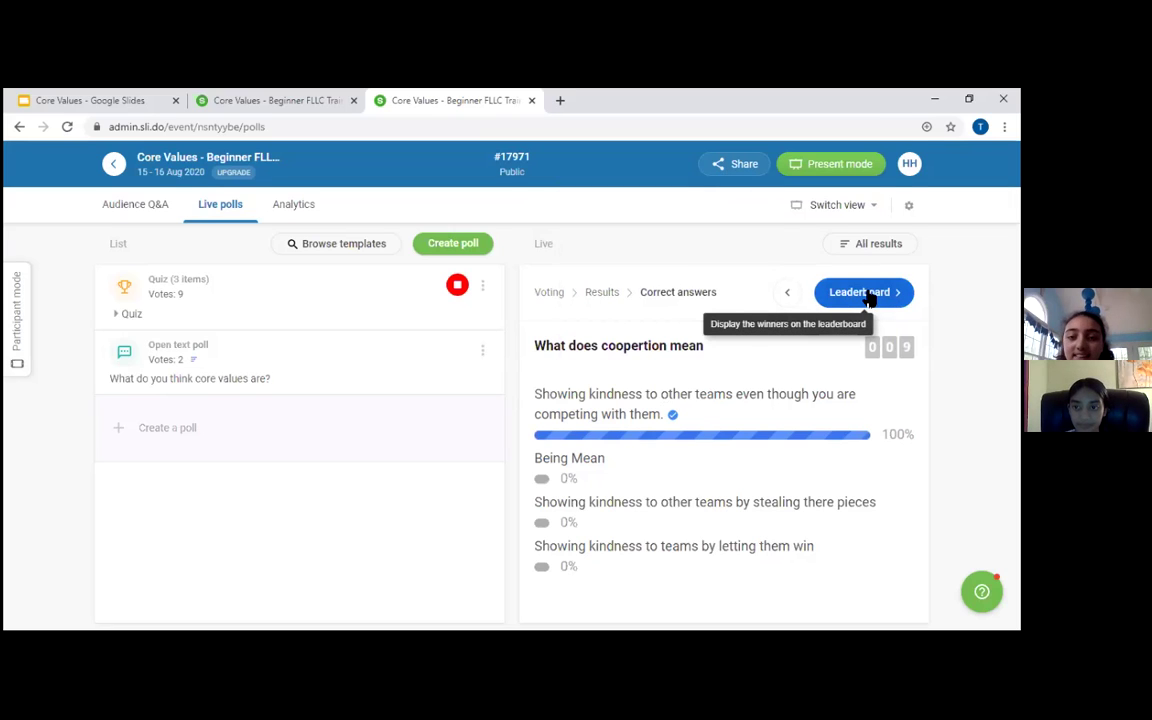
{"action": "left_click", "coordinate": [869, 294]}
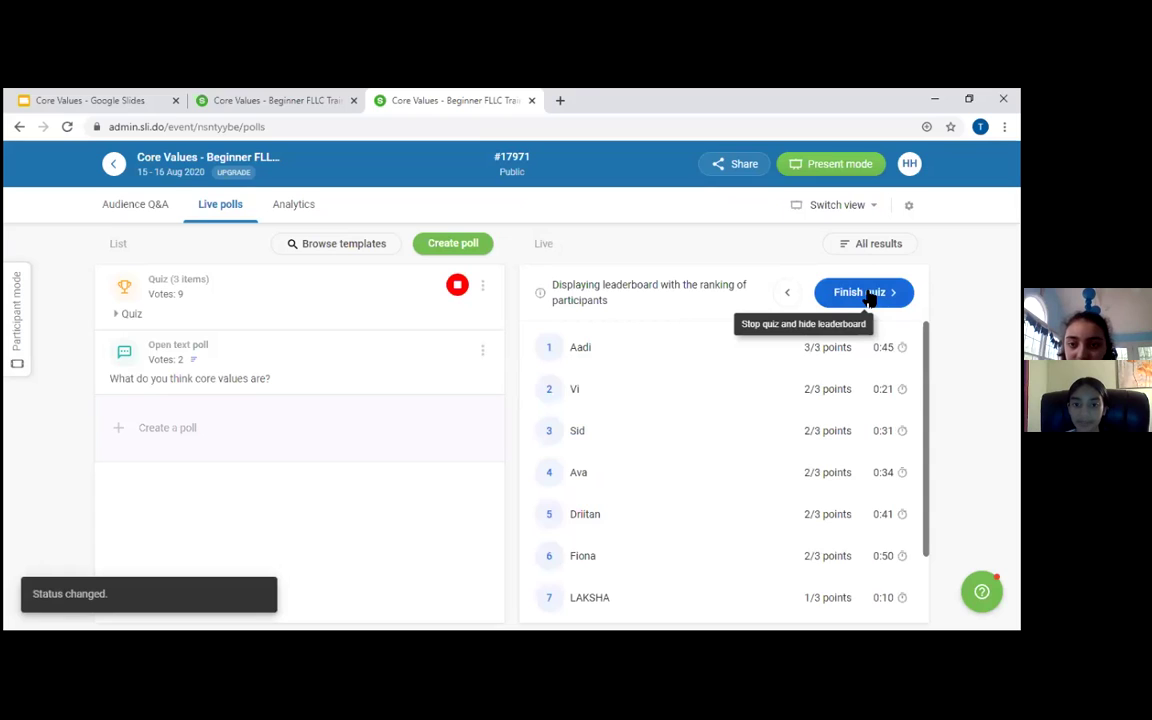
Finish the quiz and switch back to the Core Values presentation in Google Slides.
{"action": "left_click", "coordinate": [866, 294]}
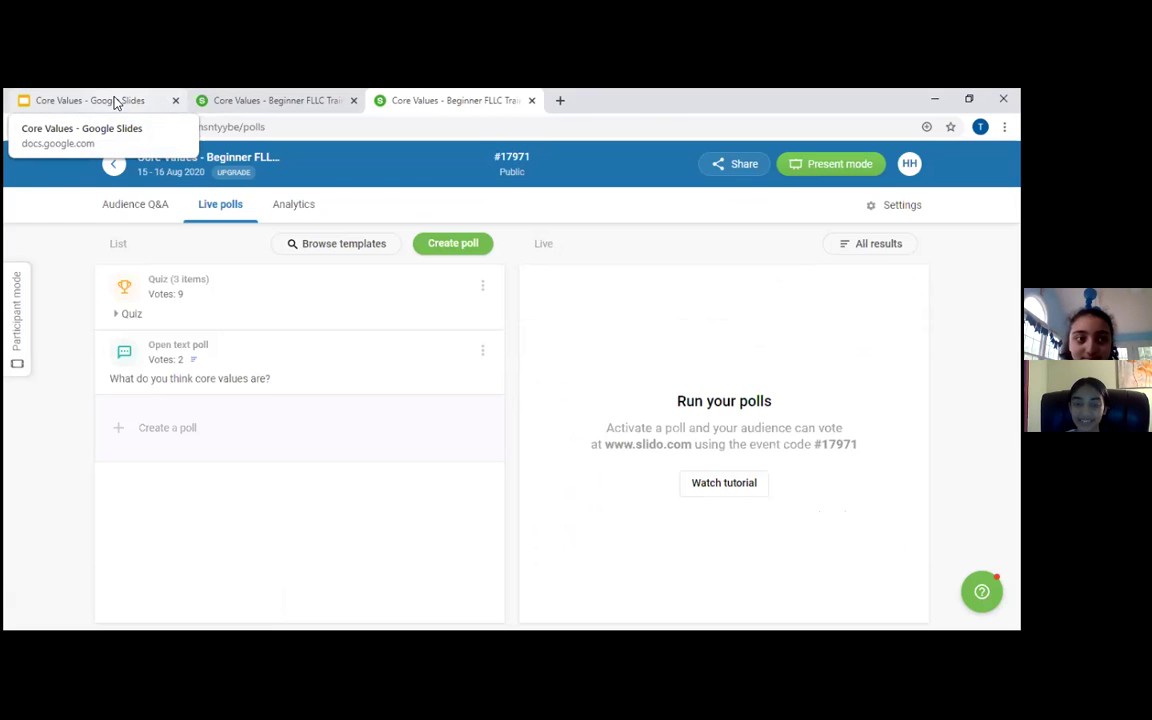
{"action": "left_click", "coordinate": [116, 103]}
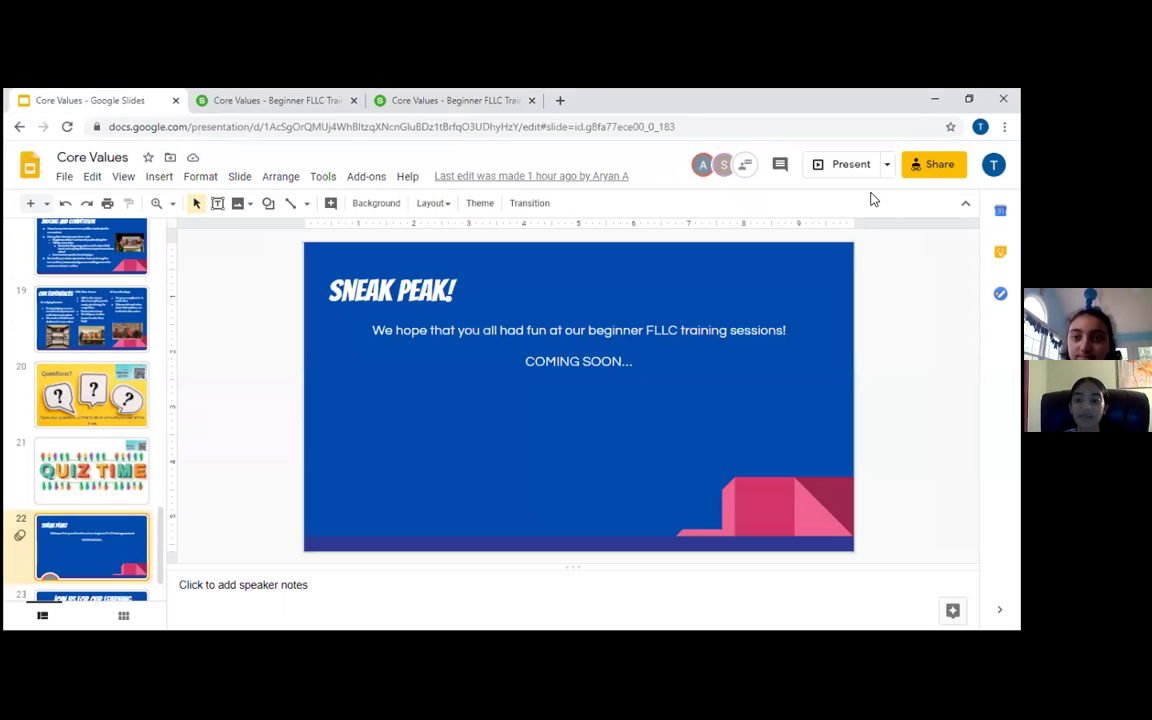